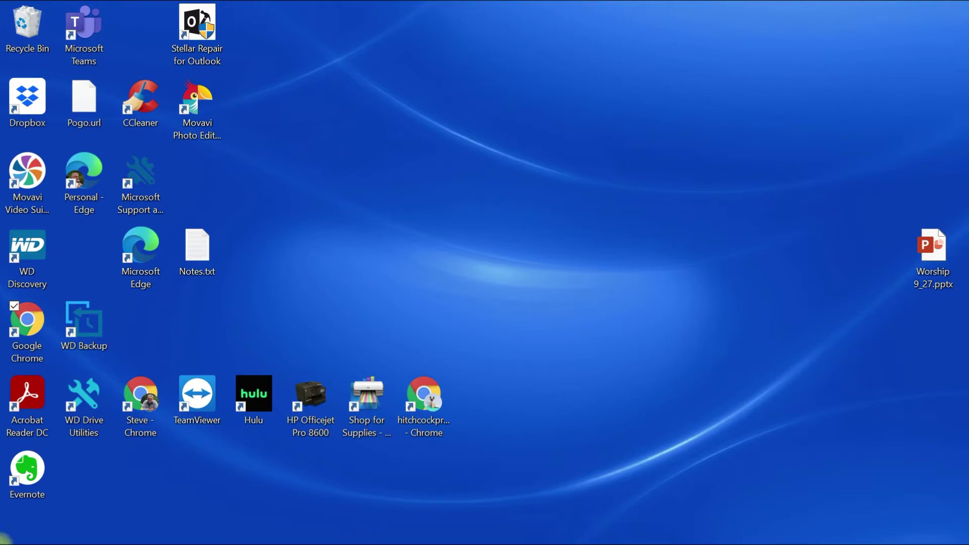
Step: Open Google Chrome and go to the zoom.com website
mouse_move(10, 539)
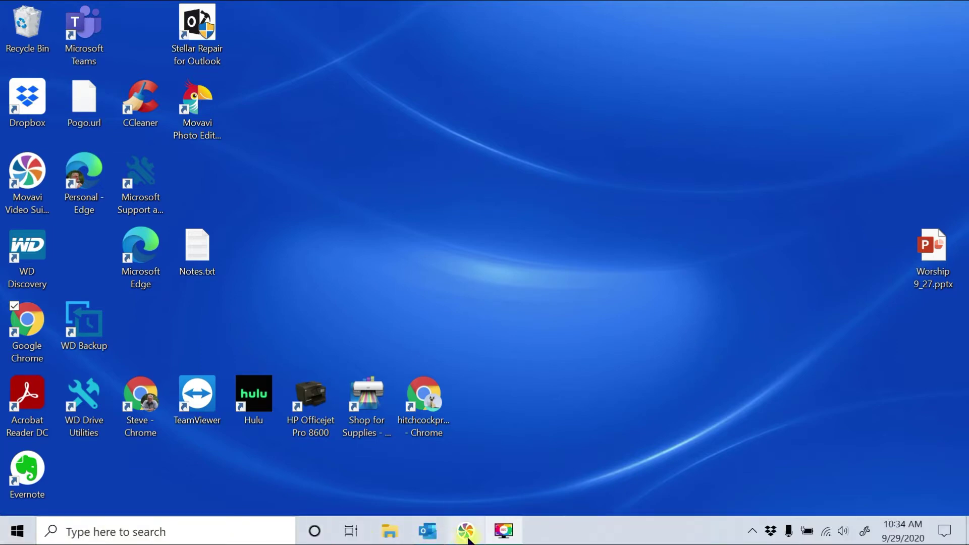
left_click(17, 531)
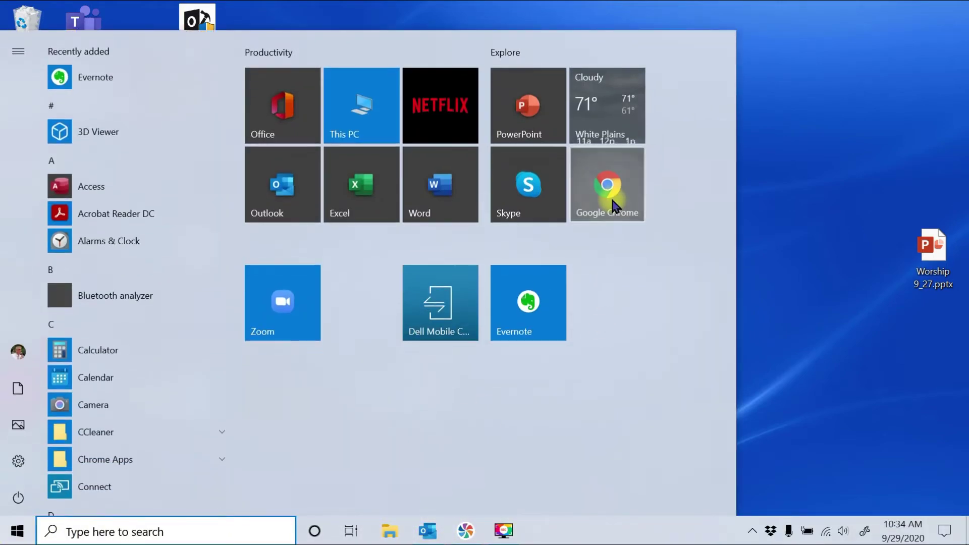
left_click(612, 202)
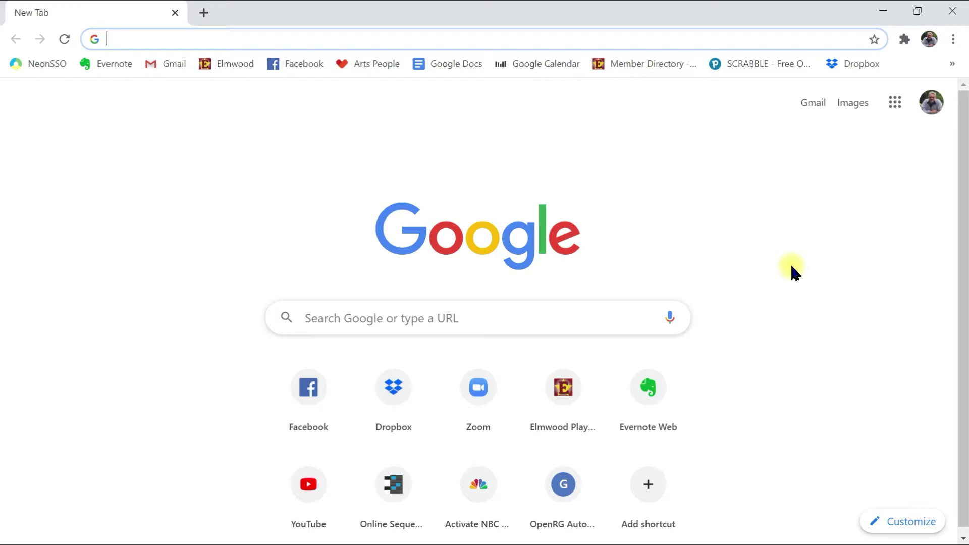
left_click(501, 42)
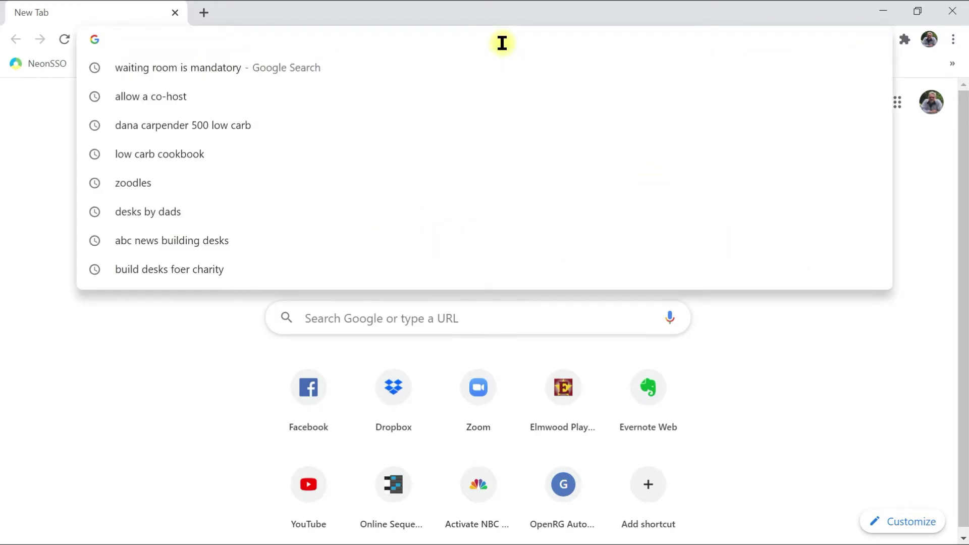
type("zoom.com")
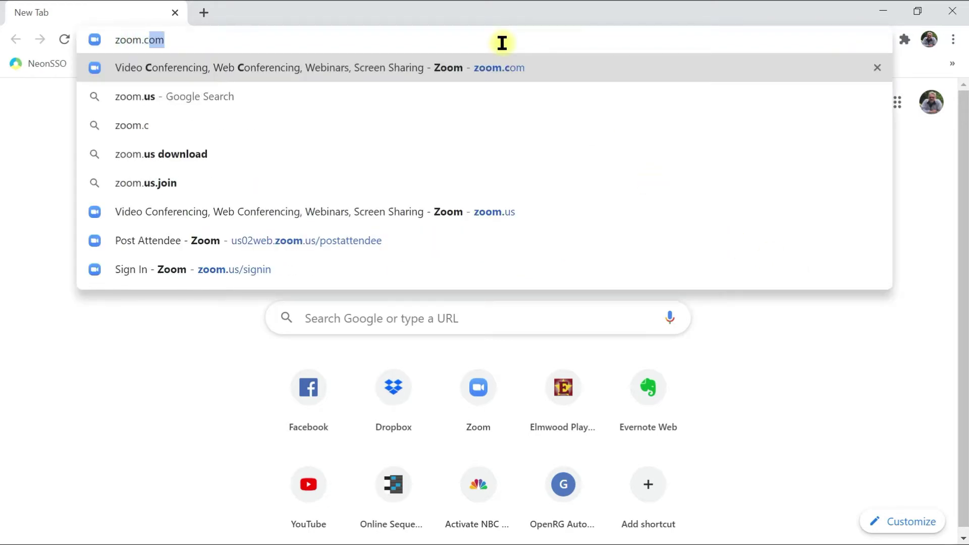
key("Return")
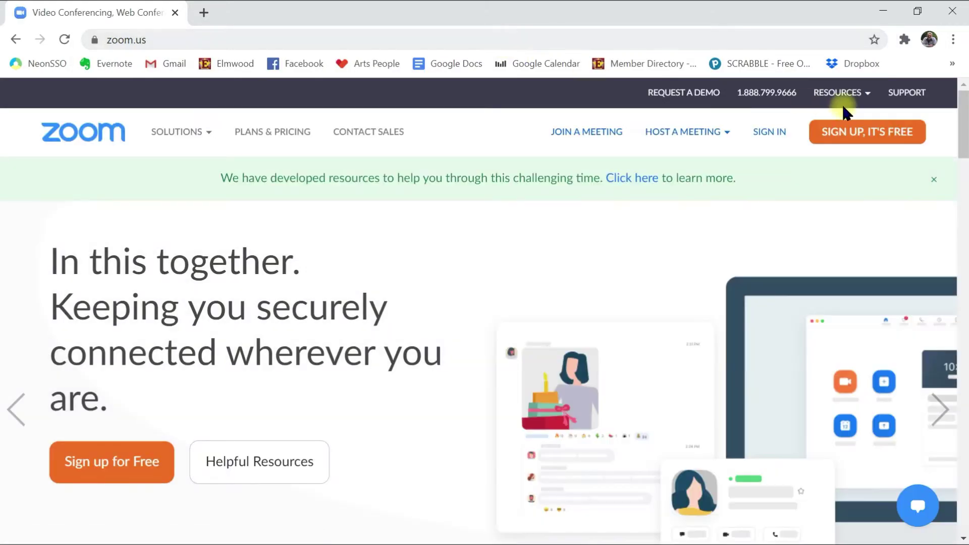
Step: Sign in to the Zoom account with the prefilled credentials, entering the displayed captcha code
left_click(773, 135)
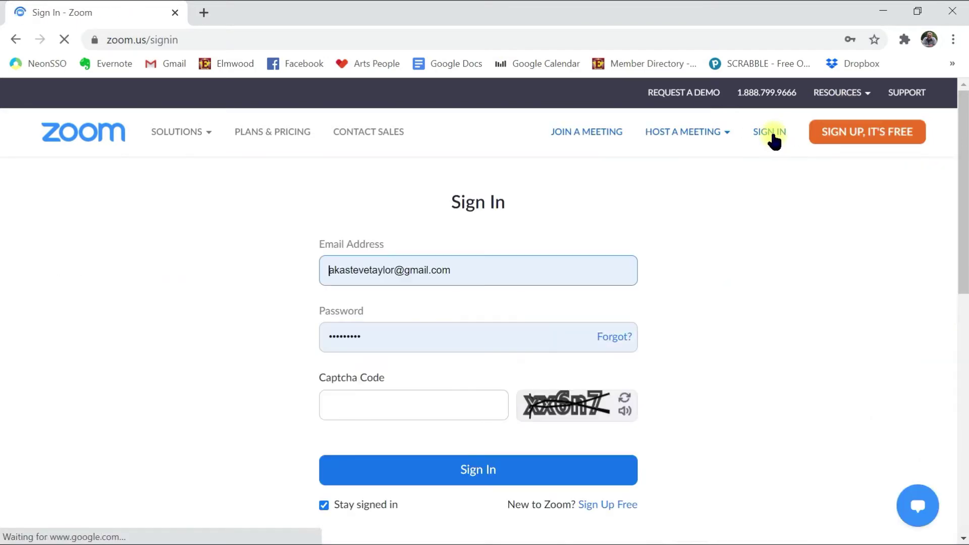
left_click(405, 411)
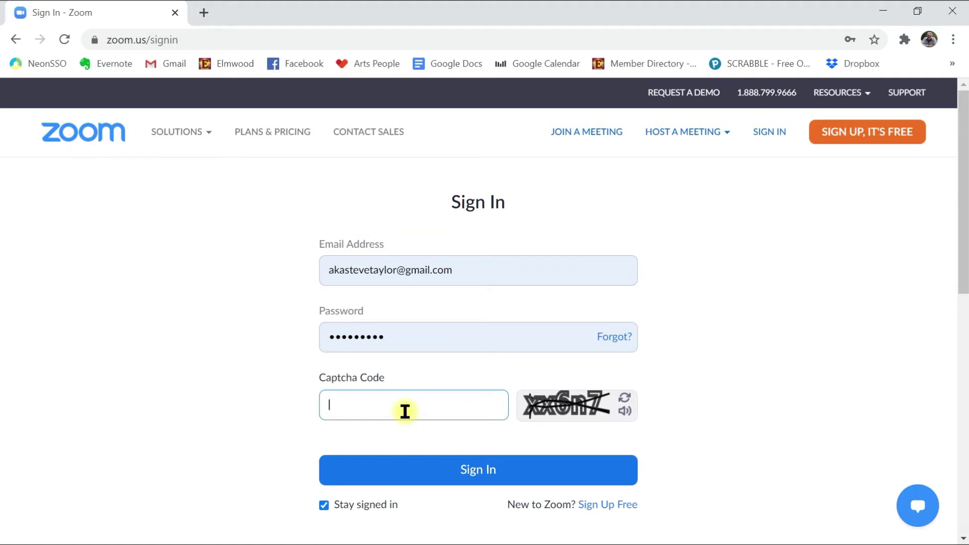
type("xx6n7")
key("Return")
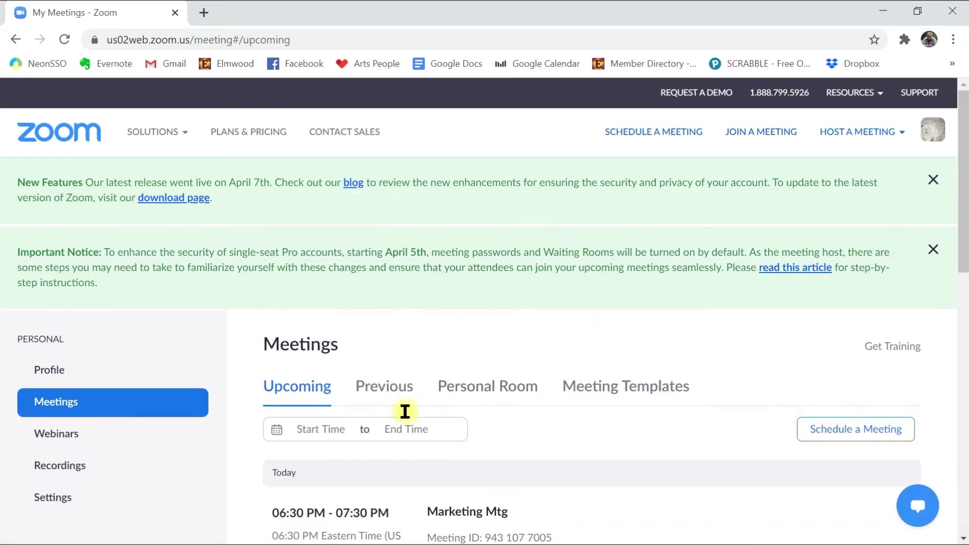
Step: Open the personal Settings page of the Zoom account
mouse_move(843, 521)
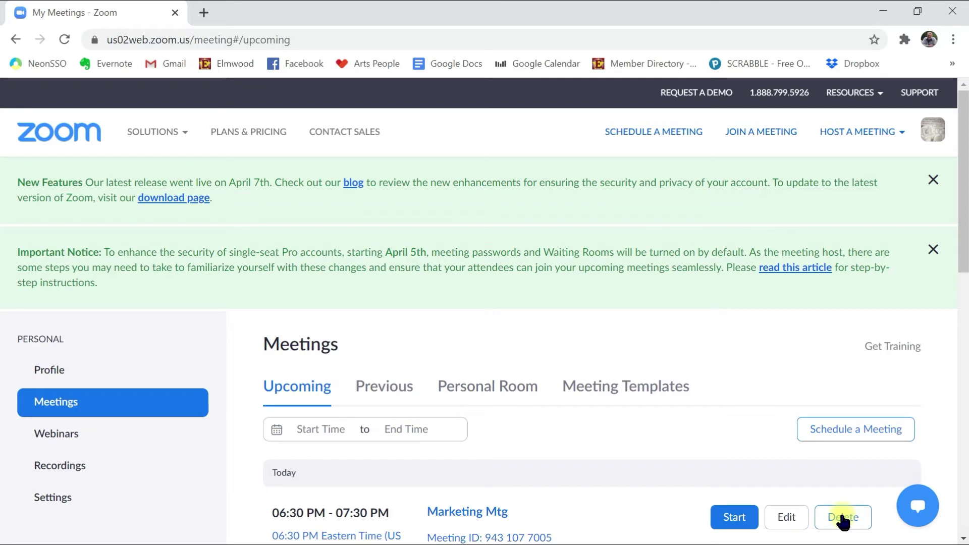
left_click(933, 132)
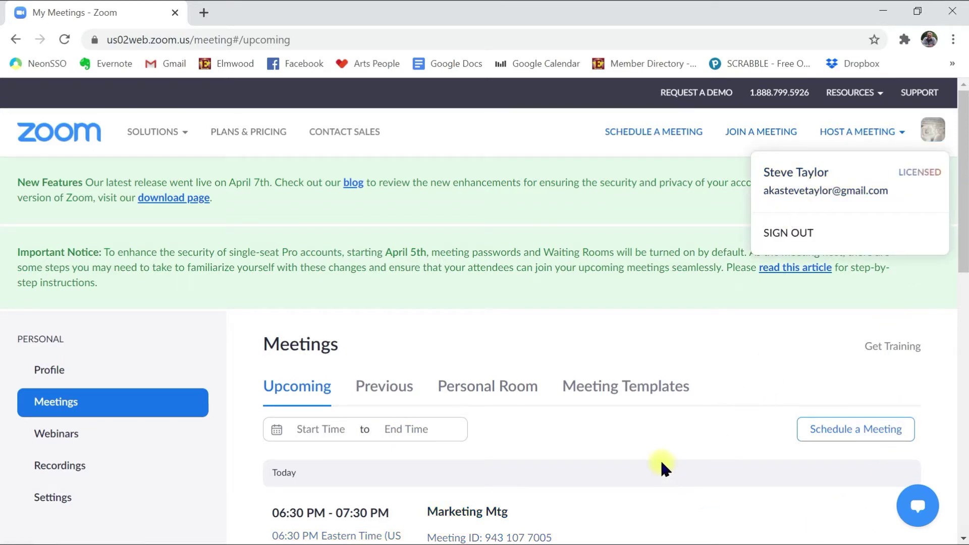
left_click(831, 428)
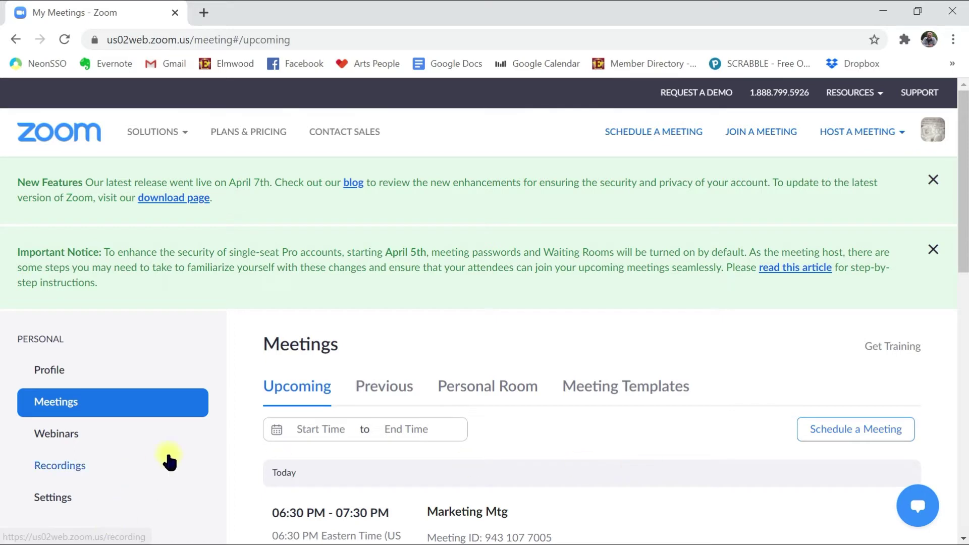
left_click(54, 498)
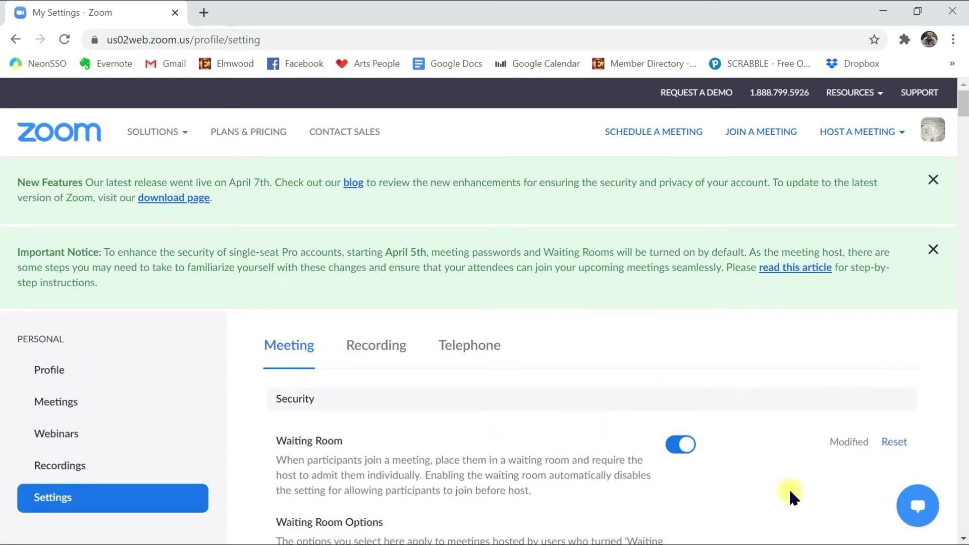
Step: Reset the Join before host option under Schedule Meeting to its default, and turn it back on
scroll(759, 440, "down", 6)
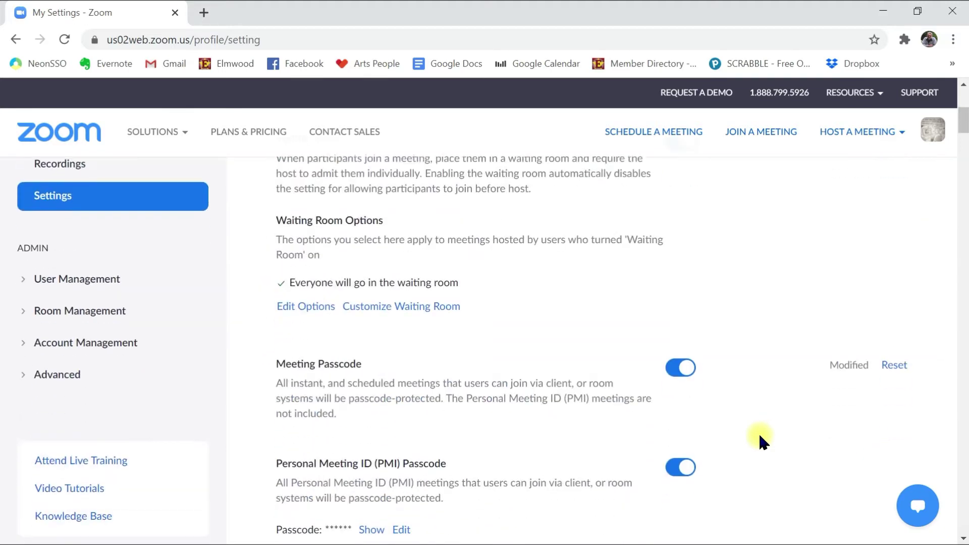
scroll(757, 439, "down", 9)
scroll(736, 436, "down", 3)
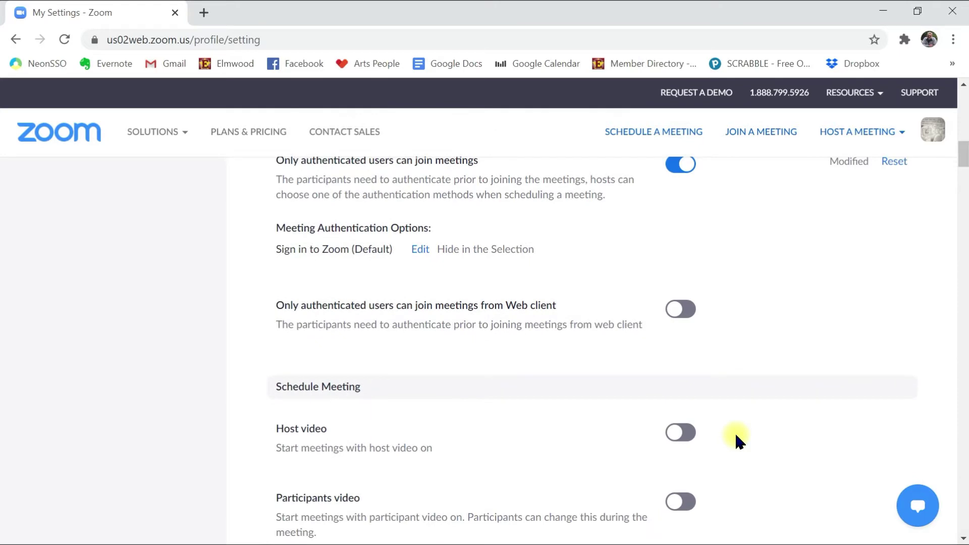
scroll(736, 440, "down", 10)
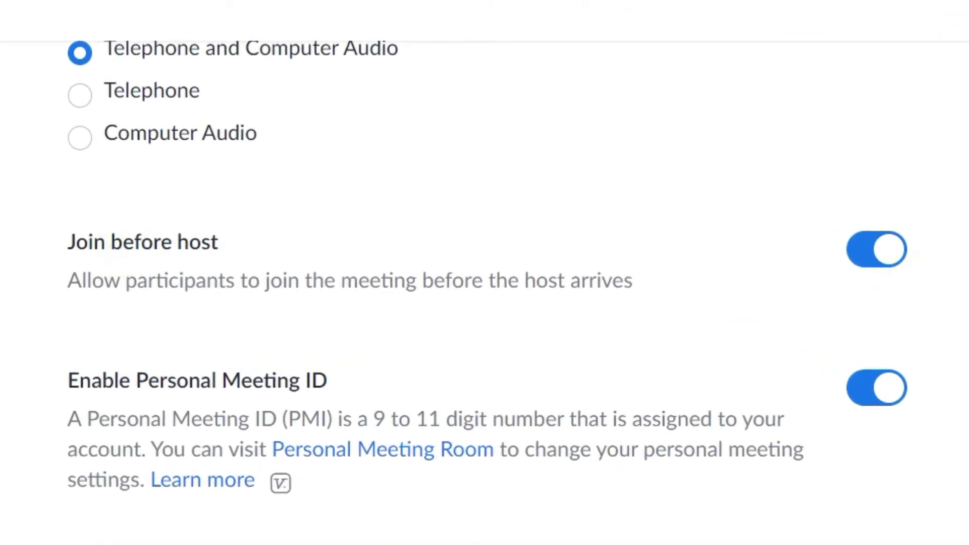
left_click(965, 248)
left_click(721, 278)
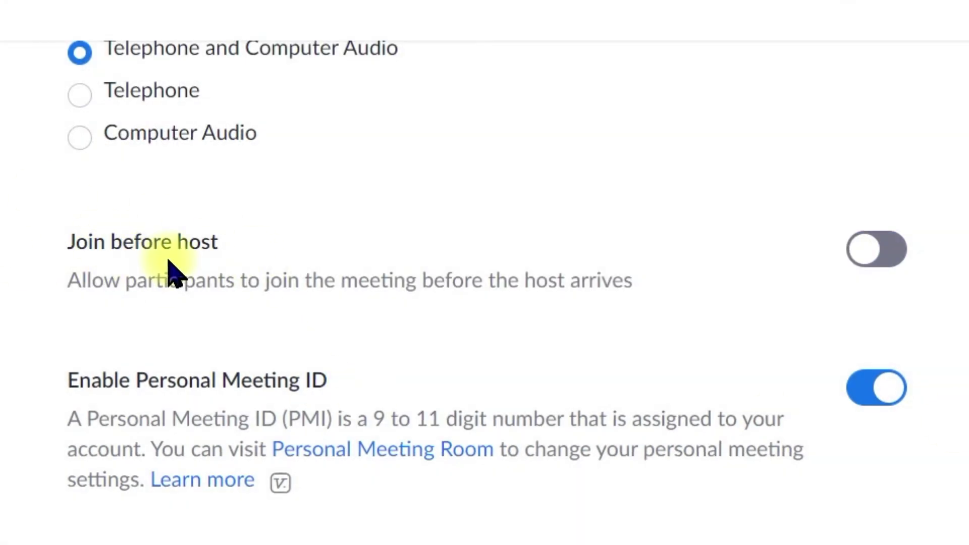
left_click(872, 262)
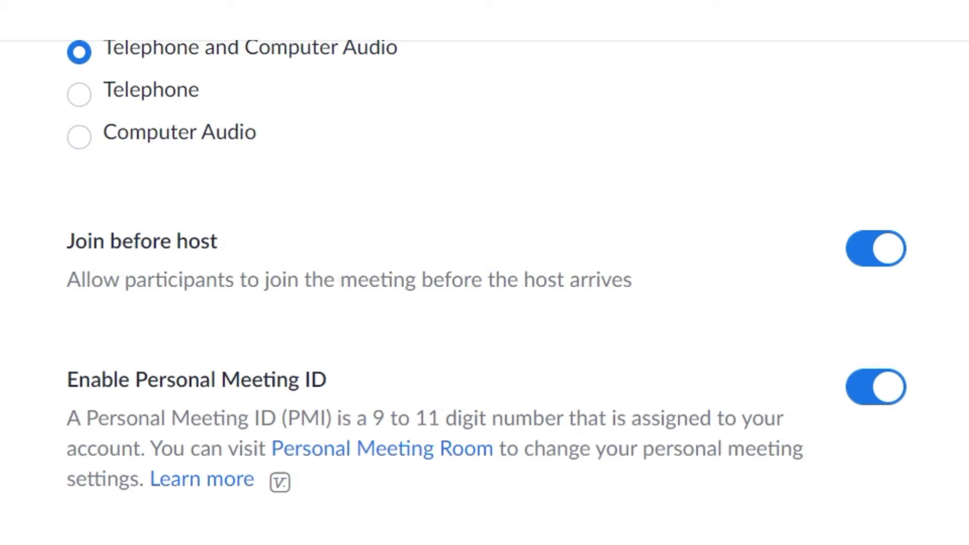
Step: Reset the Co-host option under In Meeting (Basic) to its default, and enable it again
scroll(933, 423, "down", 5)
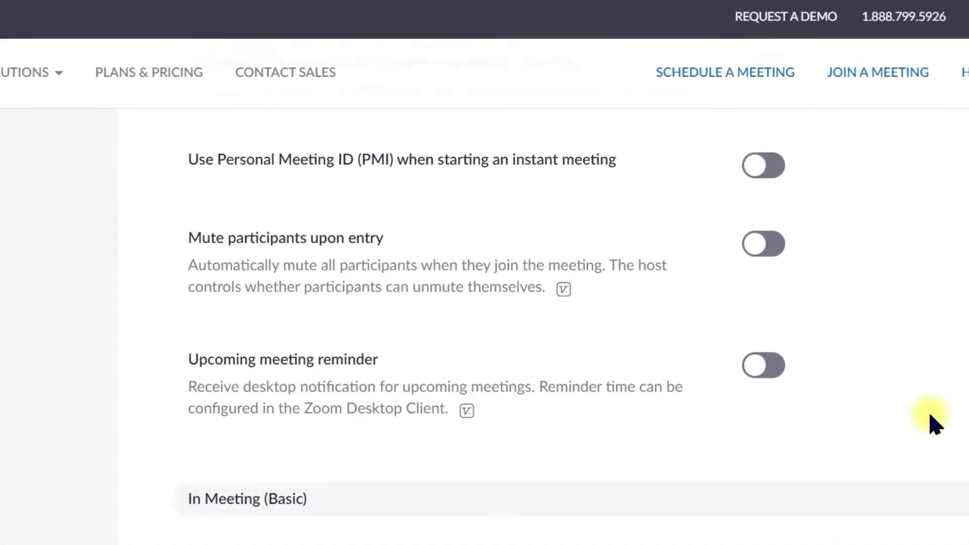
scroll(867, 402, "down", 3)
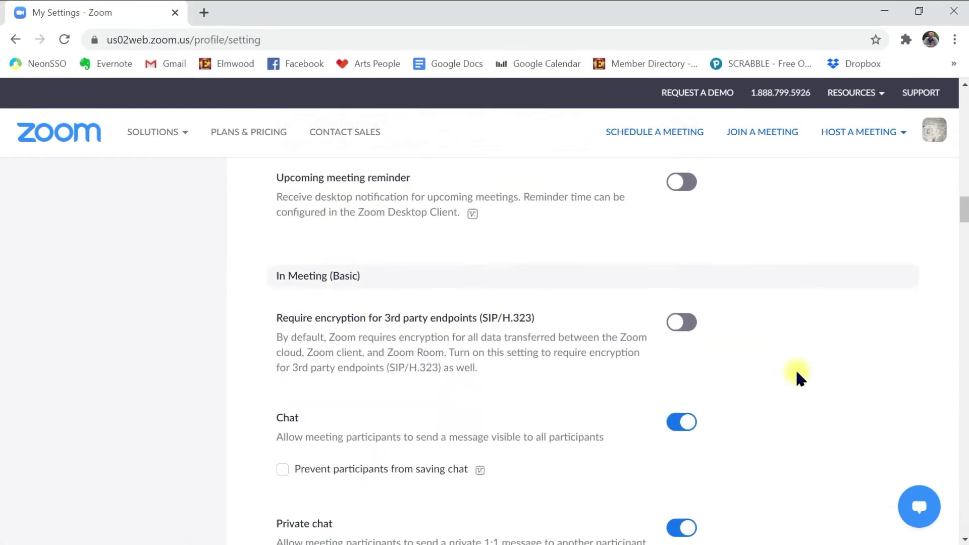
scroll(798, 376, "down", 9)
scroll(797, 376, "down", 7)
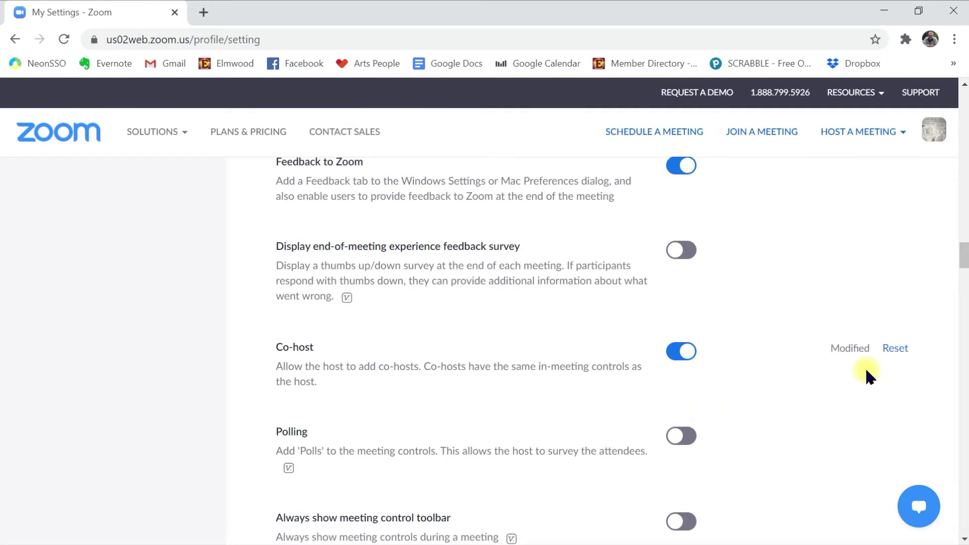
left_click(896, 353)
left_click(584, 285)
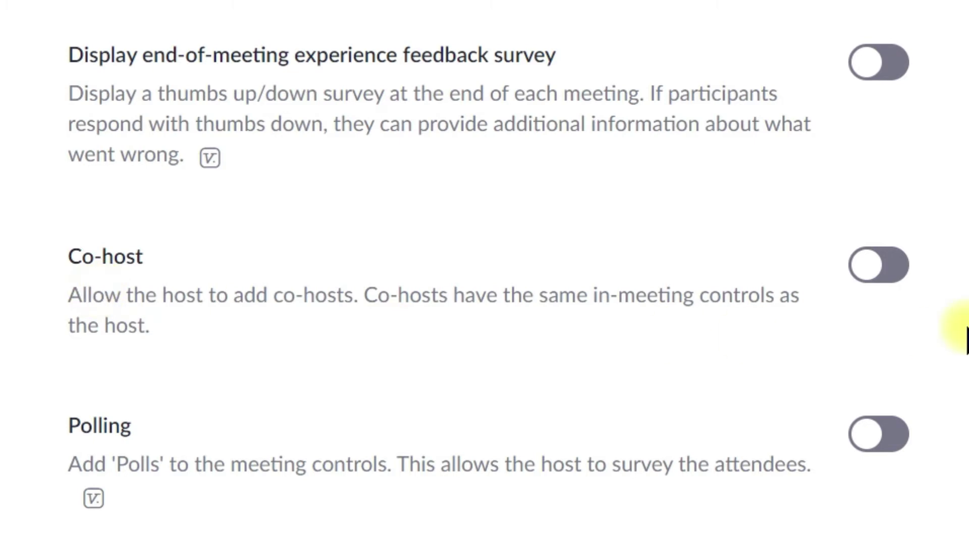
left_click(883, 272)
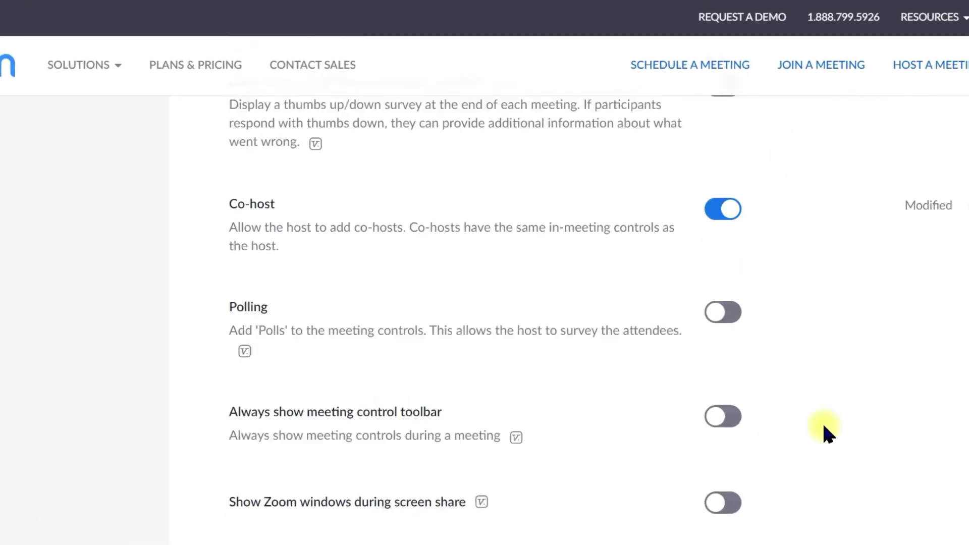
Step: Switch Breakout room off and on again under In Meeting (Advanced), allow the host to assign participants when scheduling, and save
scroll(824, 427, "down", 15)
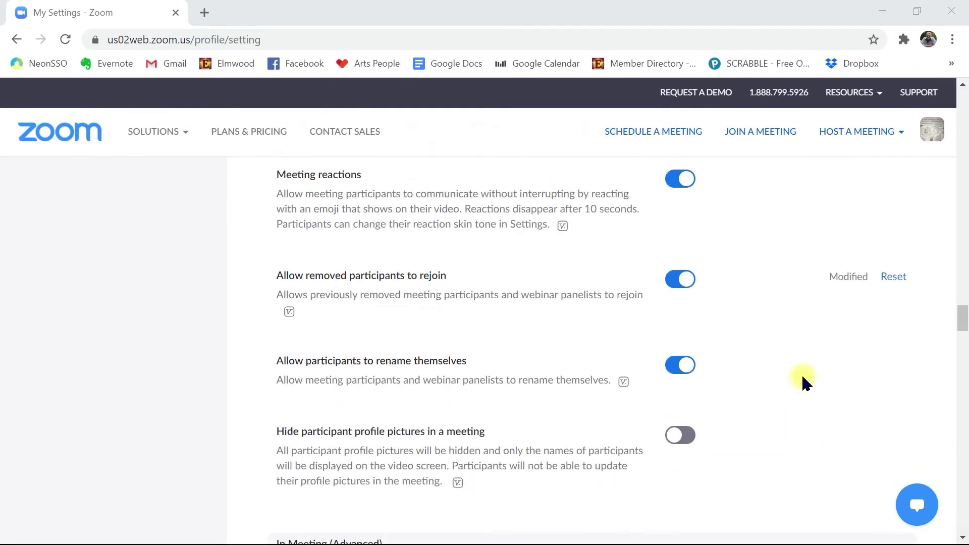
scroll(804, 382, "down", 4)
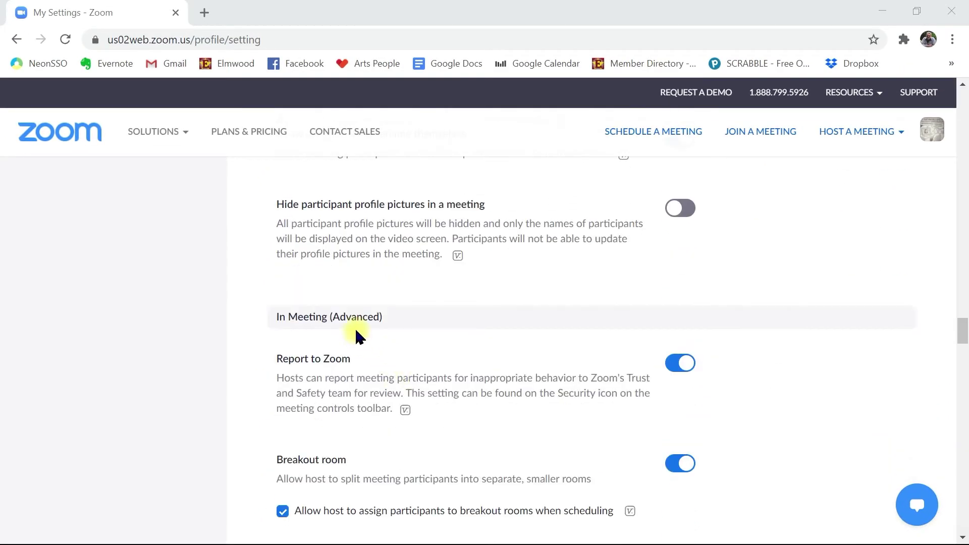
scroll(782, 363, "down", 4)
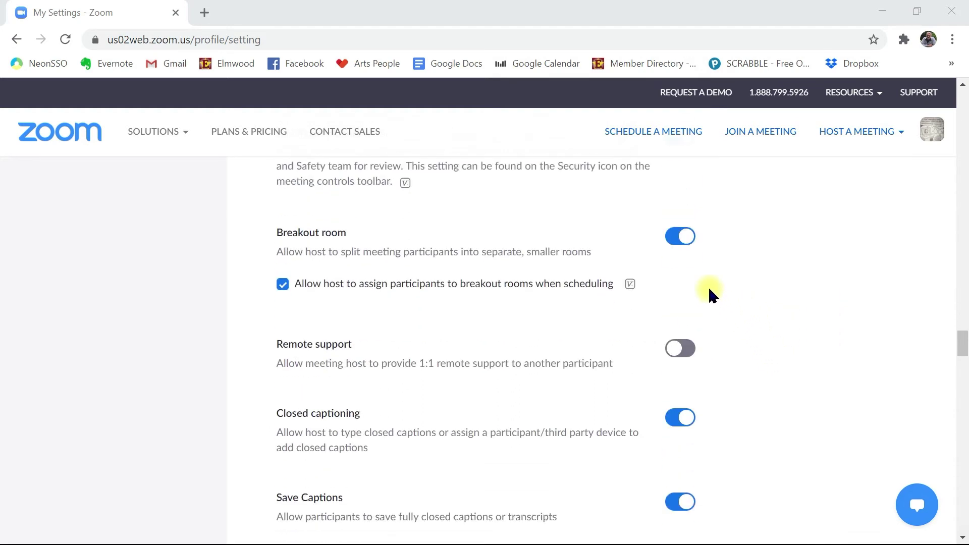
left_click(682, 242)
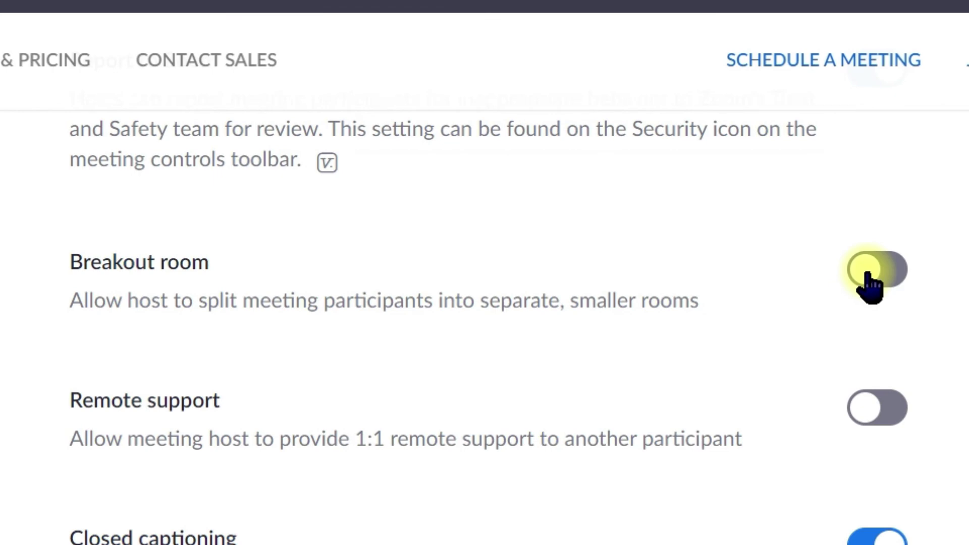
left_click(866, 275)
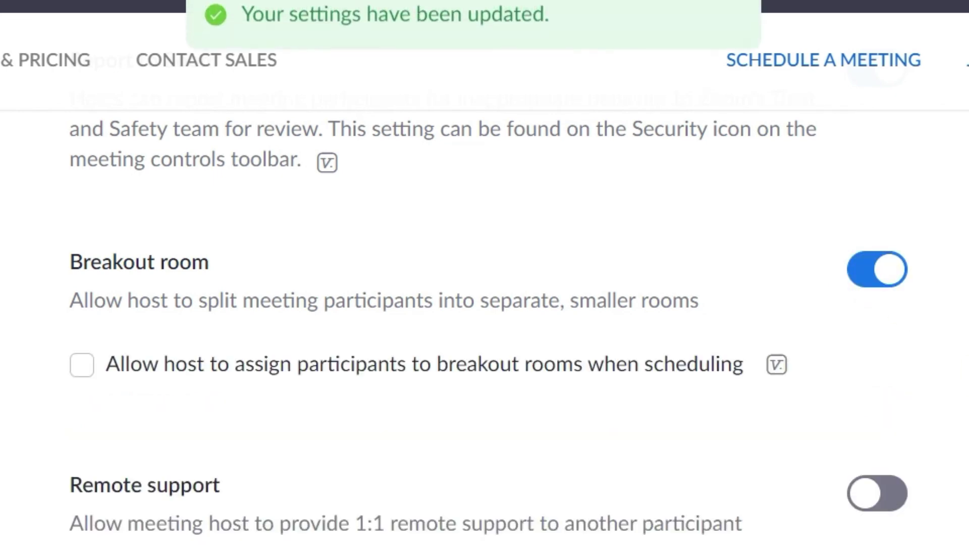
left_click(83, 368)
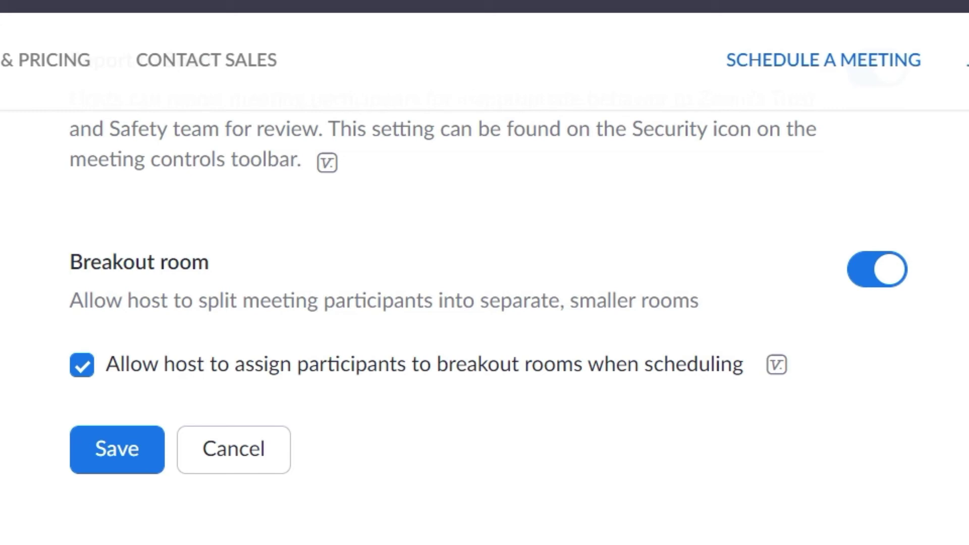
left_click(118, 465)
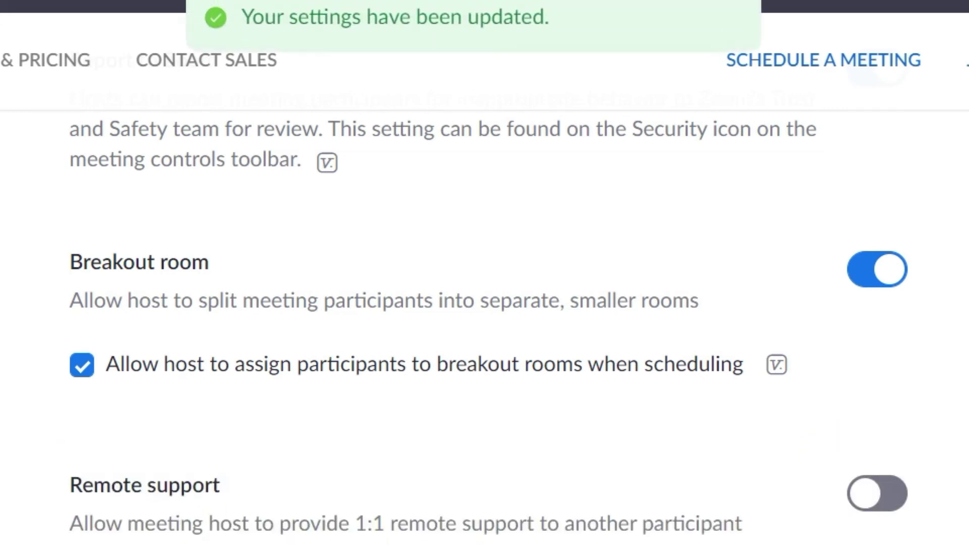